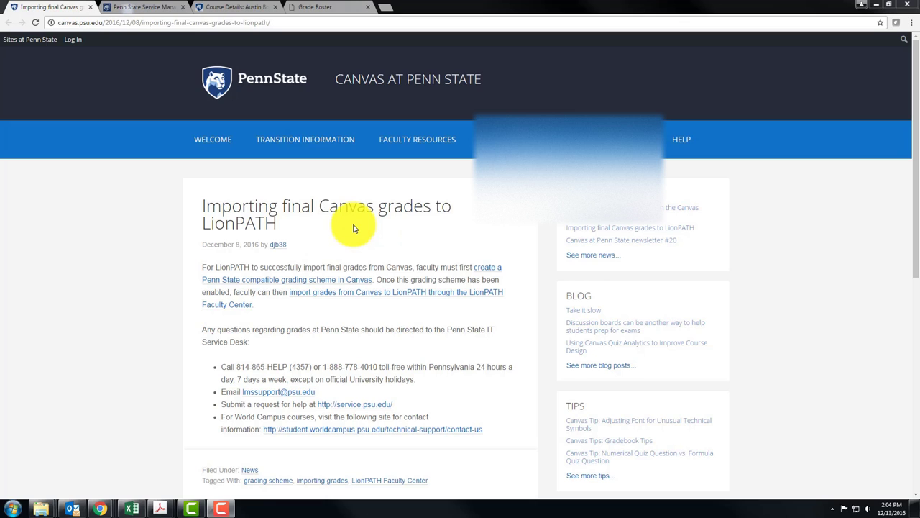
Switch from the Canvas grade-import blog post to the 'Creating a Penn State Compatible Grading Scheme in Canvas' article.
left_click(189, 22)
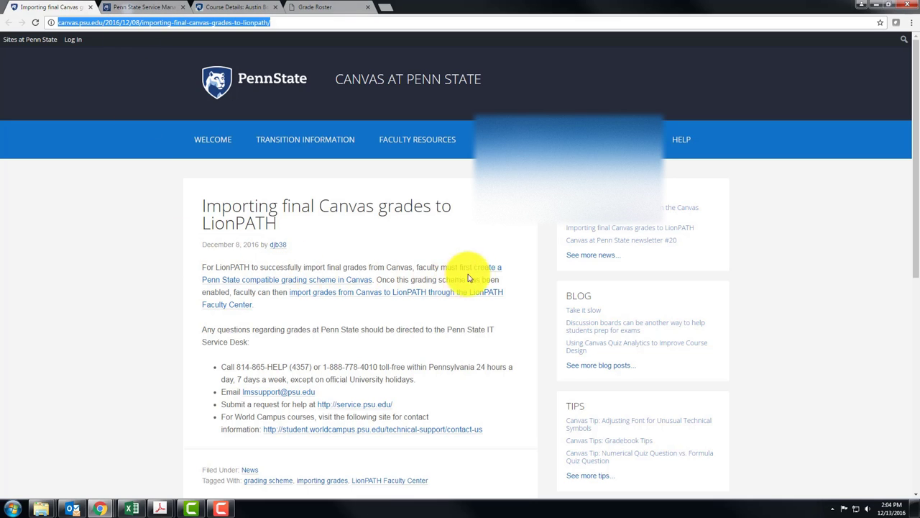
left_click(140, 7)
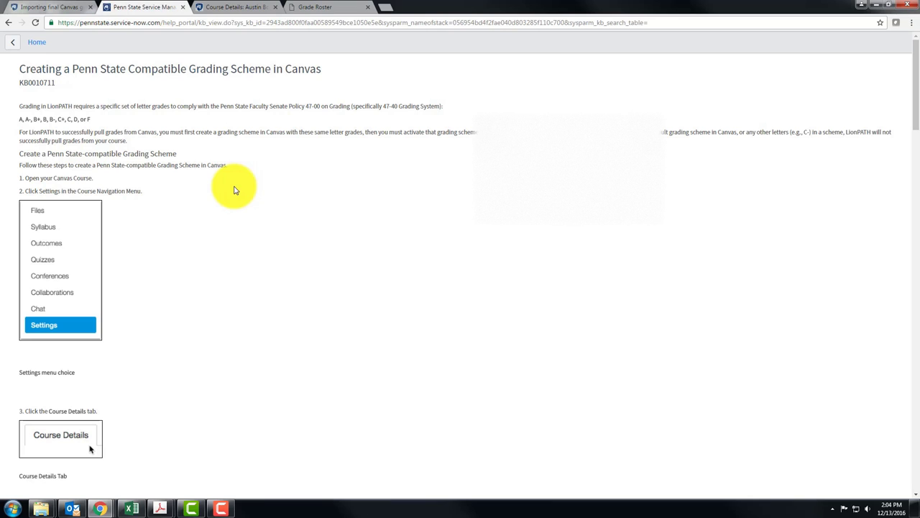
View the course's Austin grading scheme, with A at 100–94.0% down to F below 61.0%.
left_click(218, 10)
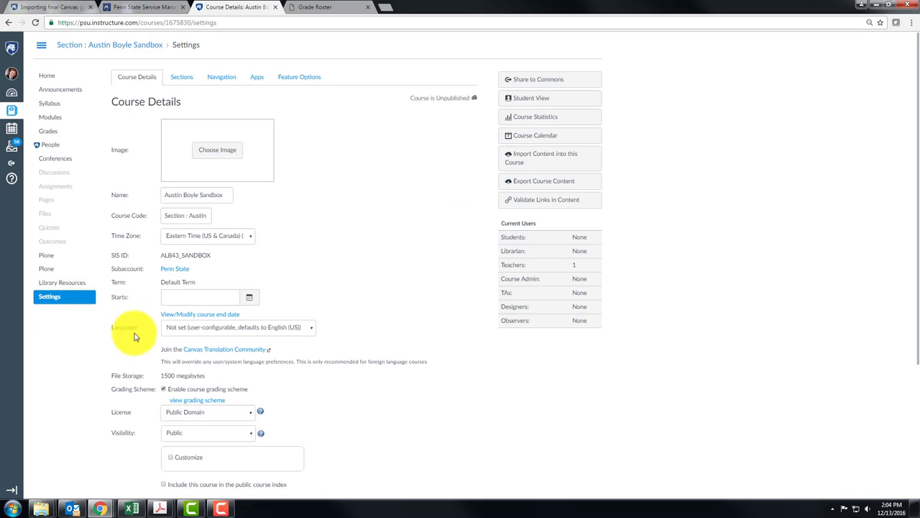
left_click(215, 400)
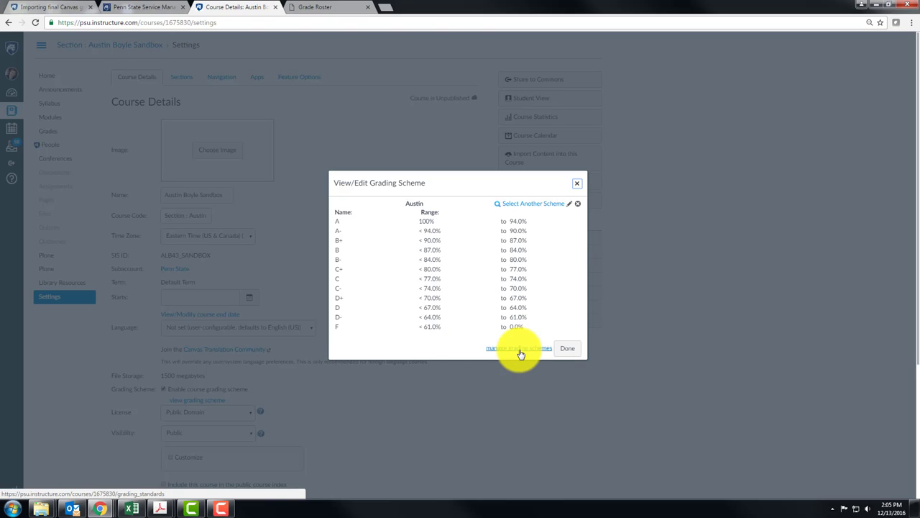
triple_click(334, 316)
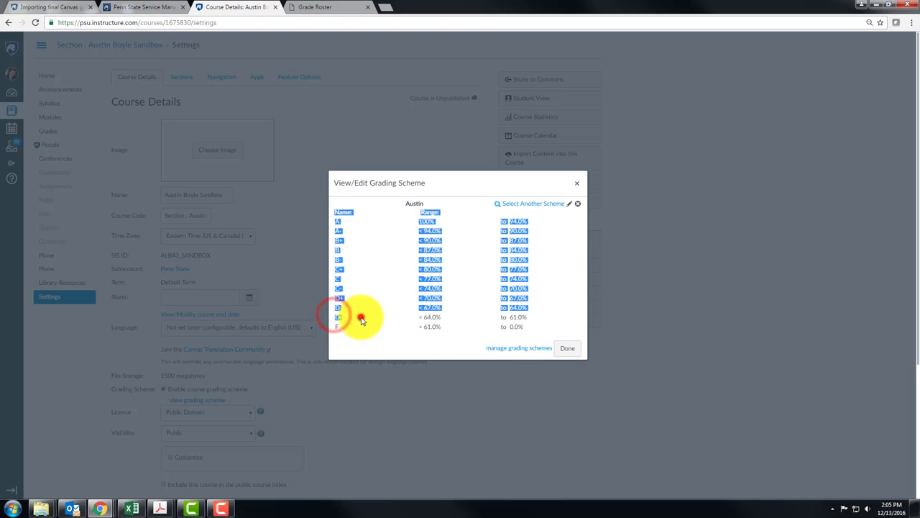
left_click(359, 314)
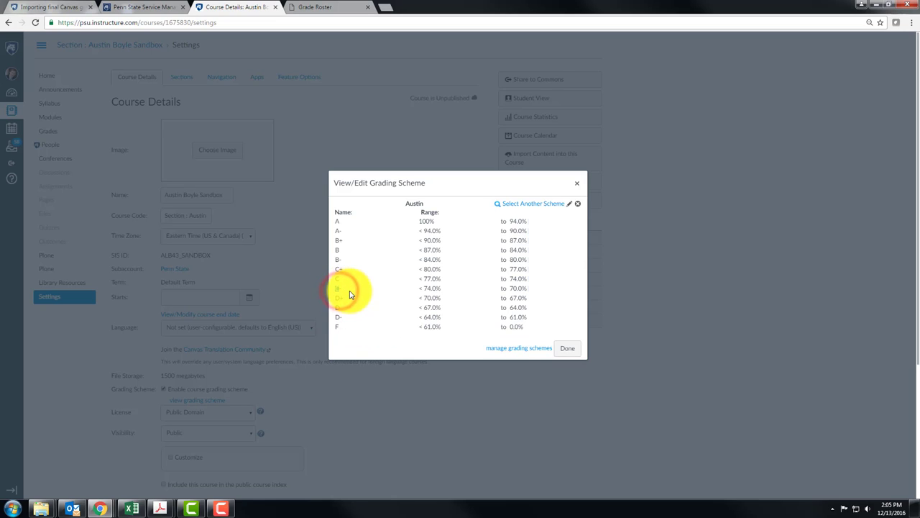
Add a new grading scheme named DEMO without the C-, D+ and D- rows, and save it.
left_click(515, 351)
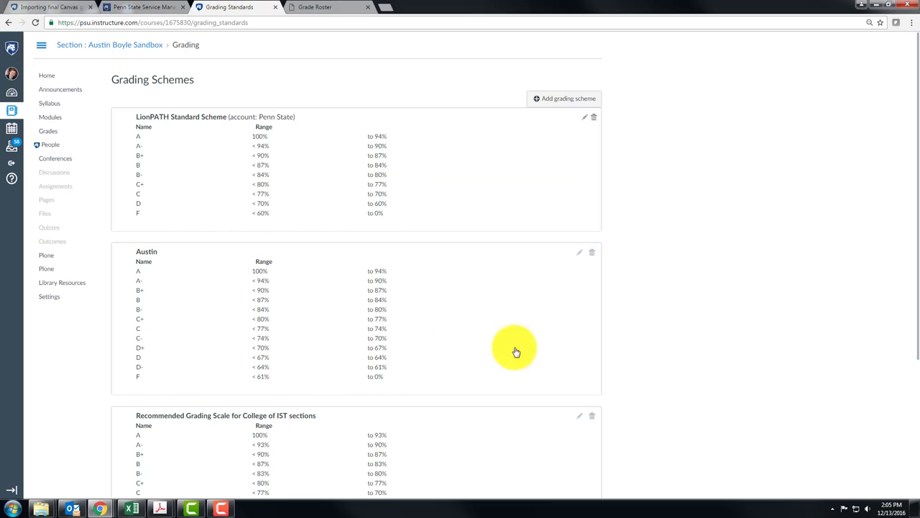
left_click(545, 101)
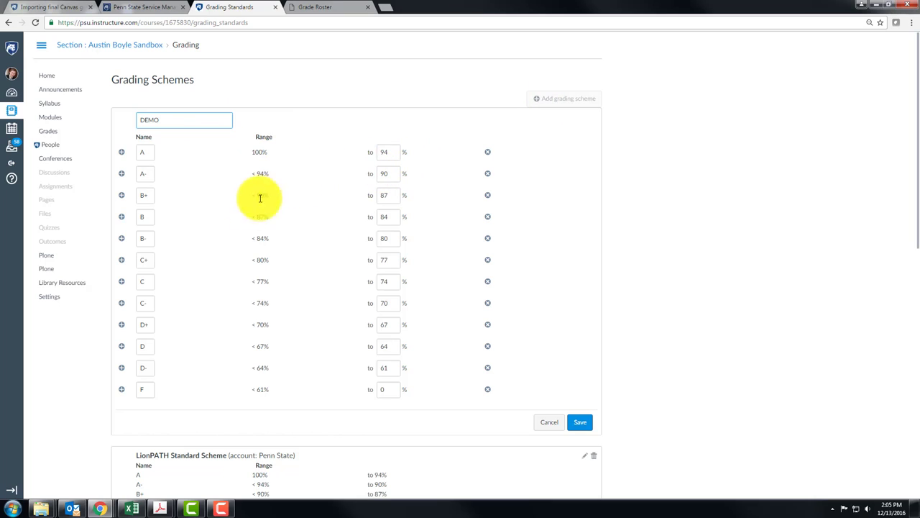
left_click(488, 304)
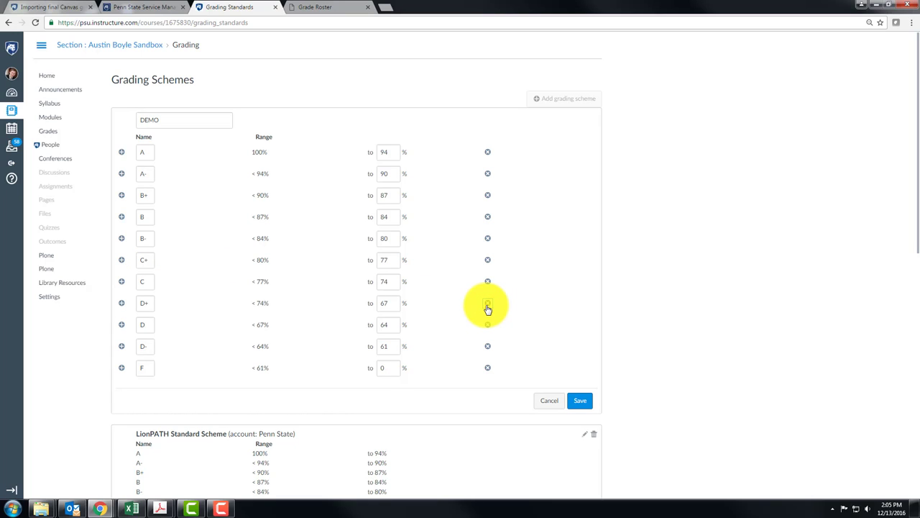
left_click(487, 305)
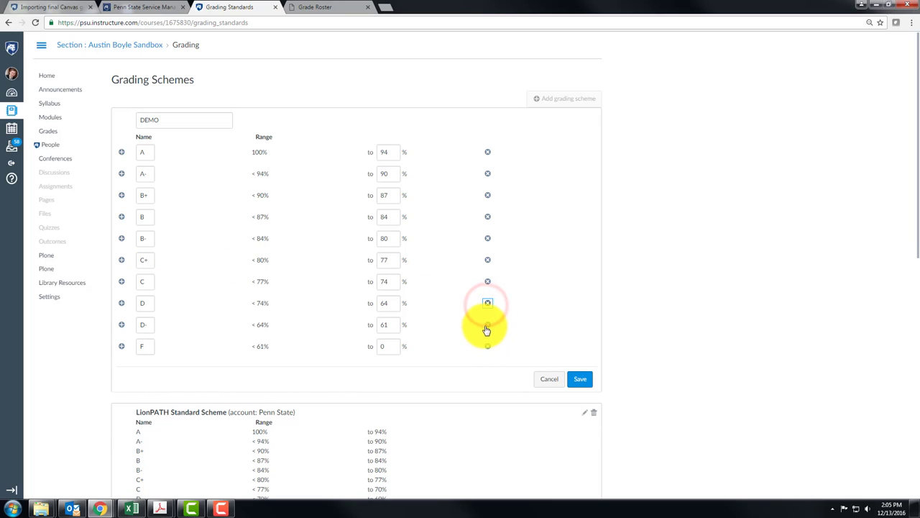
left_click(486, 326)
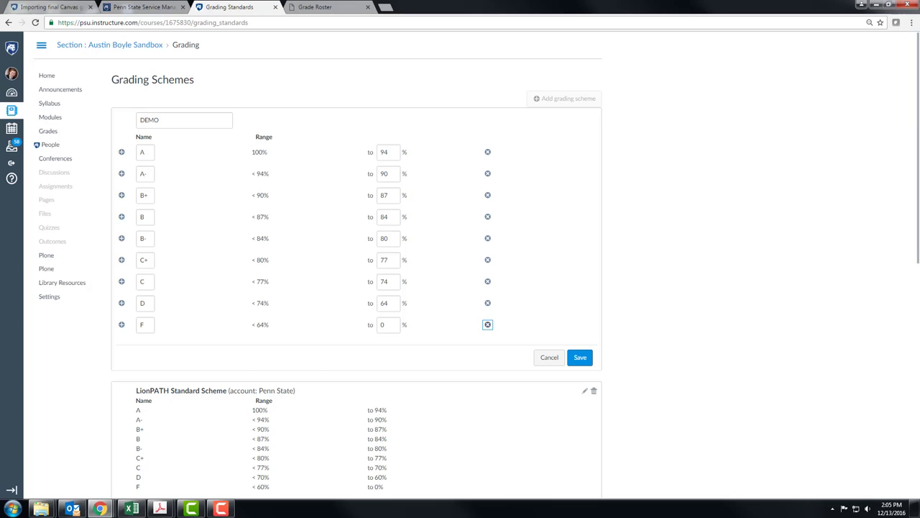
left_click(580, 357)
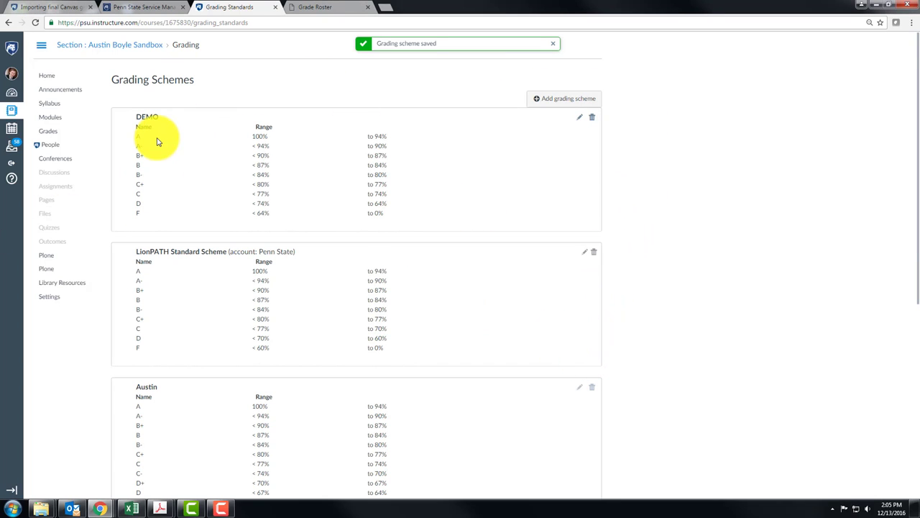
Review the LionPATH Standard Scheme's grade rows further down the grading schemes page.
scroll(159, 141, "down", 3)
left_click(132, 174)
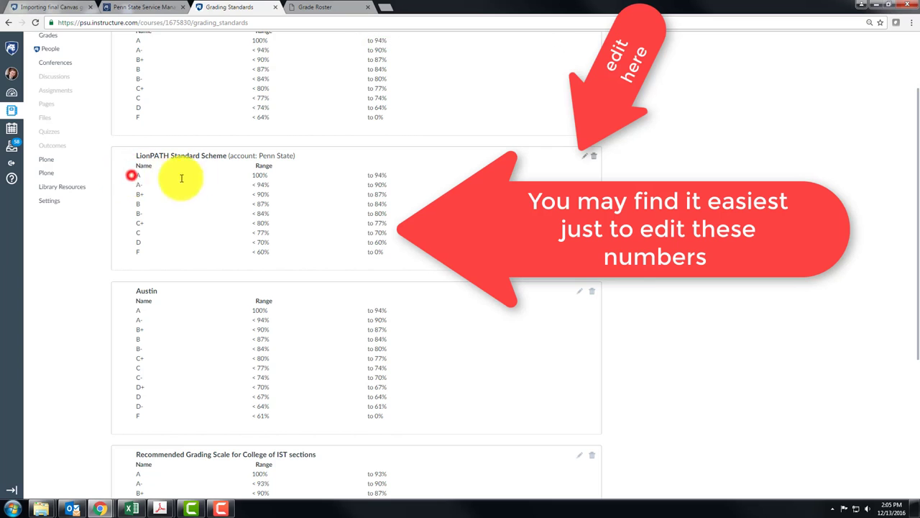
left_click_drag(182, 178, 394, 264)
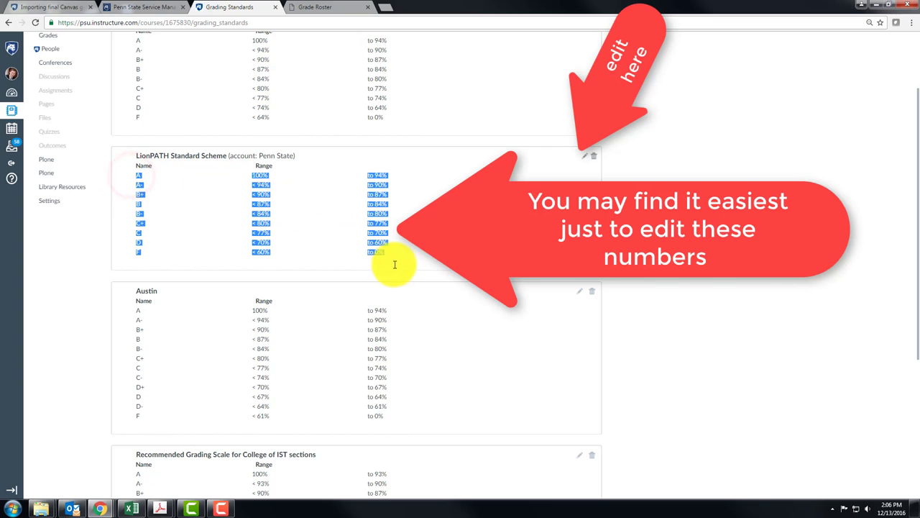
left_click(228, 158)
scroll(554, 275, "down", 5)
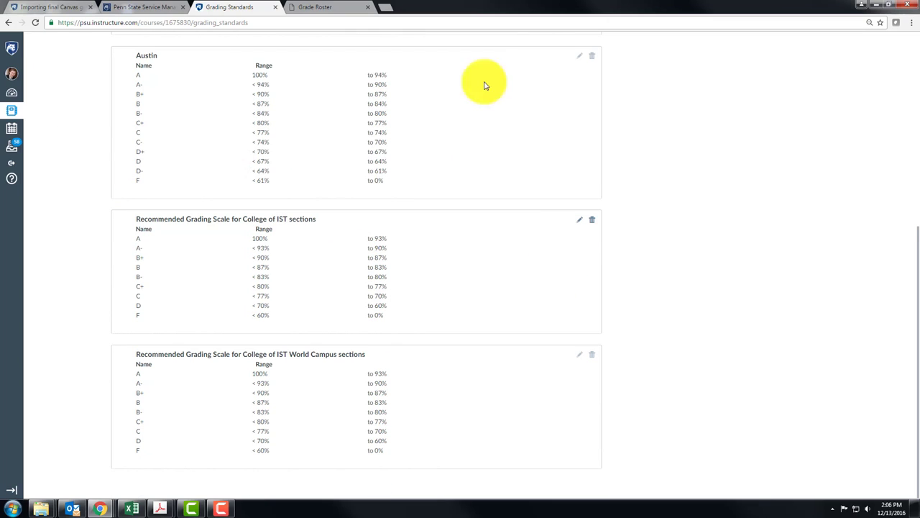
scroll(538, 177, "up", 7)
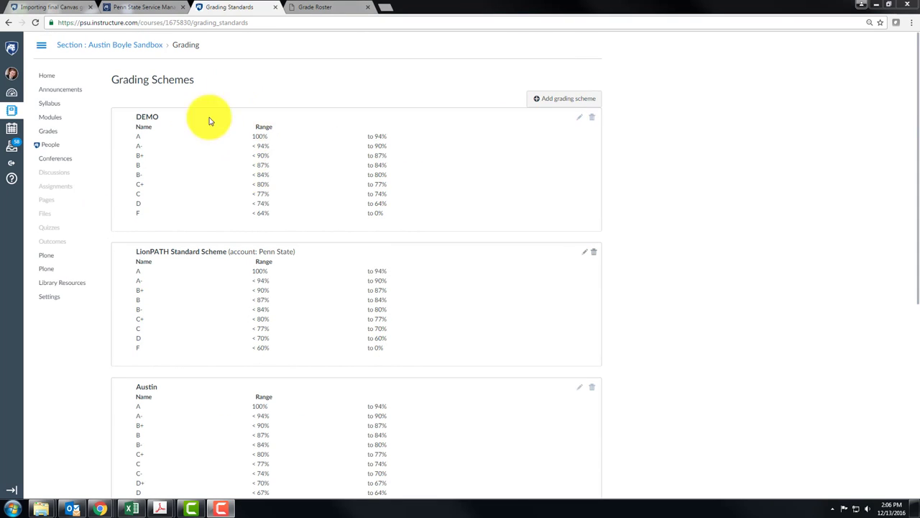
Replace the course's Austin grading scheme with the DEMO scheme in course settings.
left_click(56, 298)
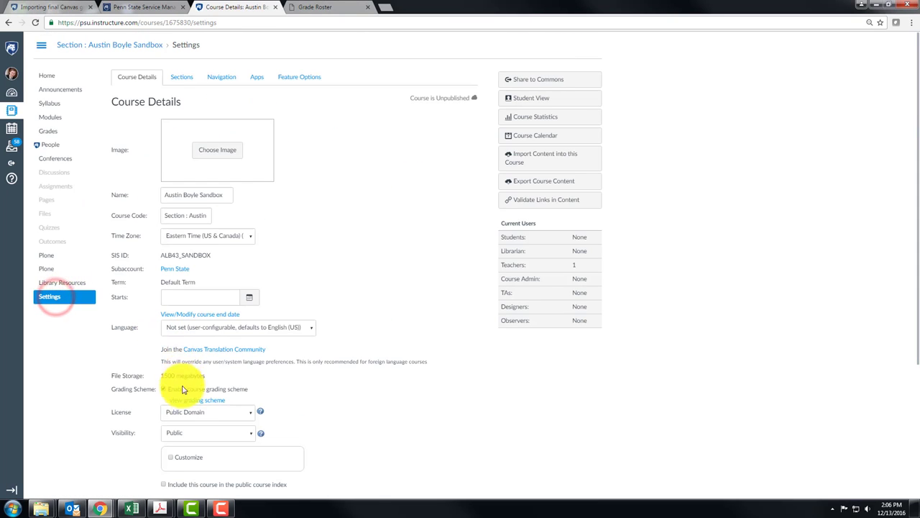
left_click(192, 401)
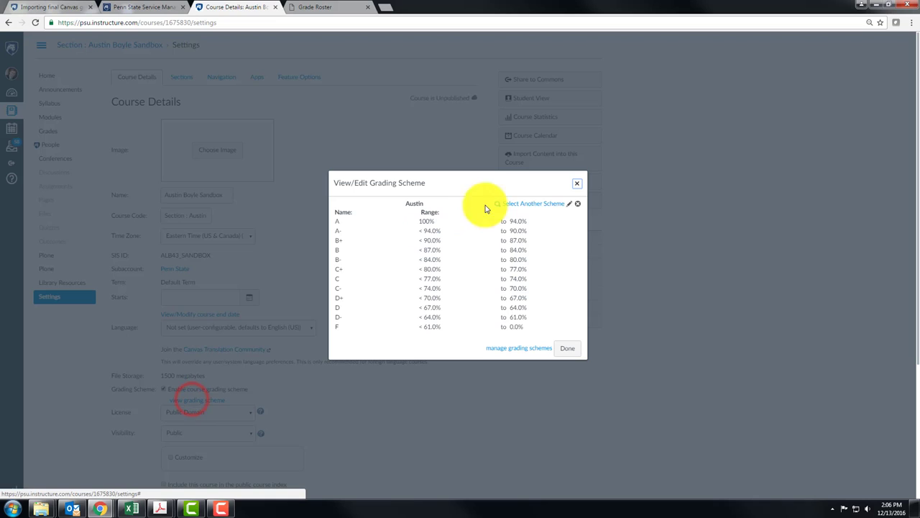
left_click(539, 207)
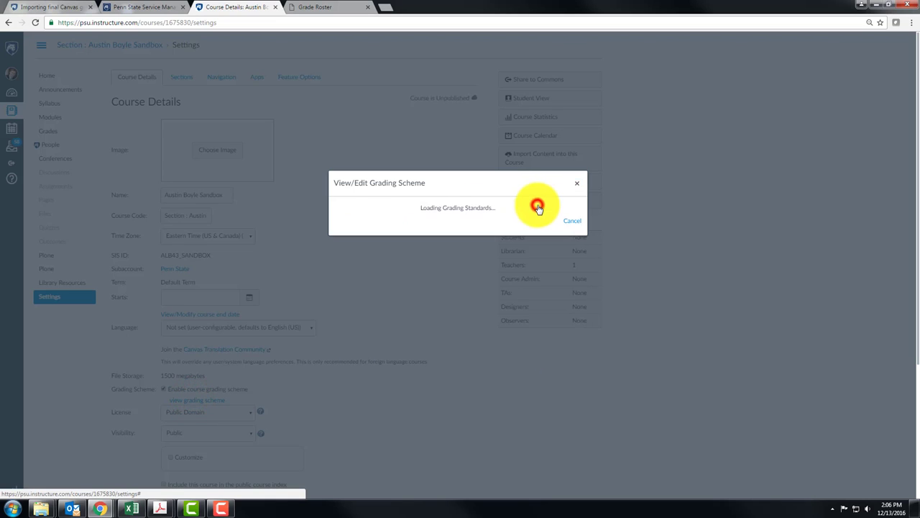
left_click(346, 267)
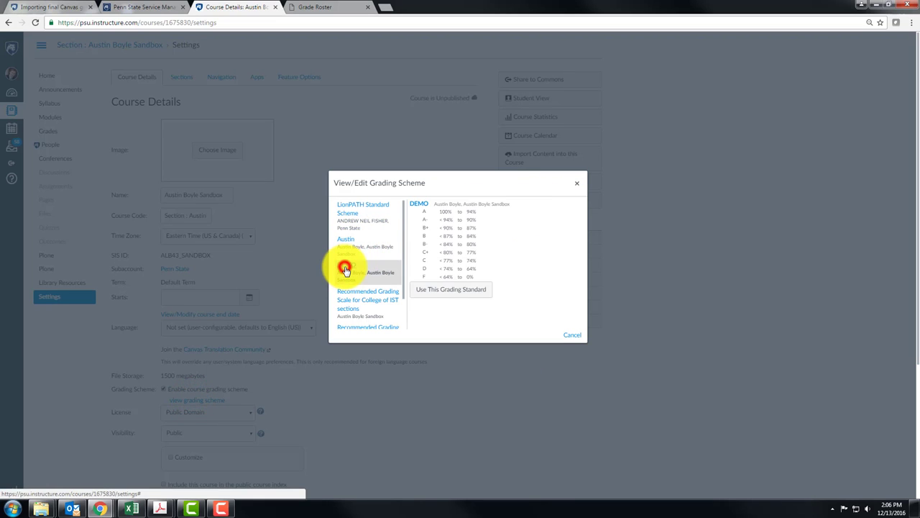
left_click(454, 294)
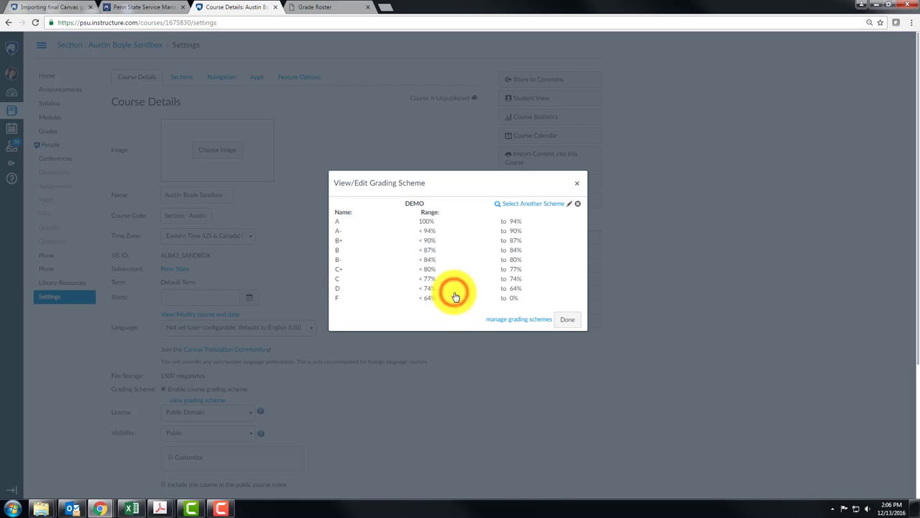
left_click(563, 321)
scroll(472, 374, "down", 3)
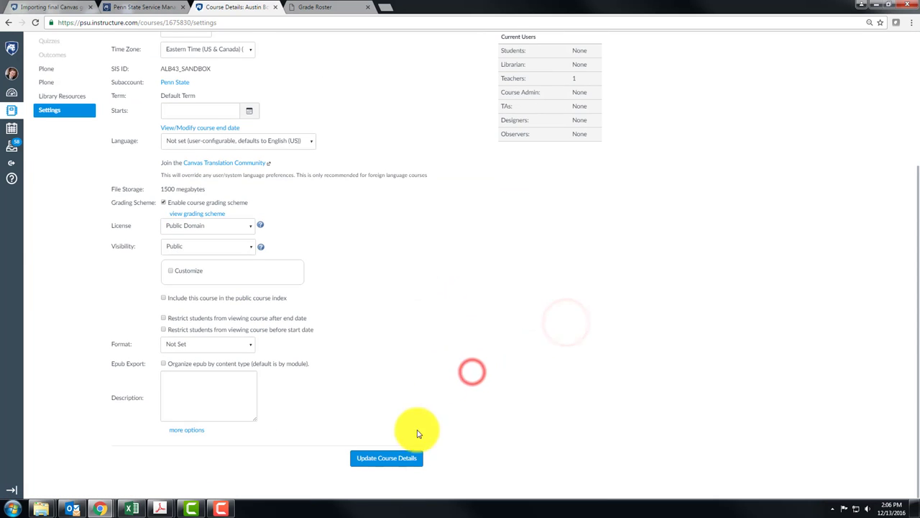
Update the course details, then import Canvas final grades into the ECON 296 LionPATH roster.
left_click(392, 458)
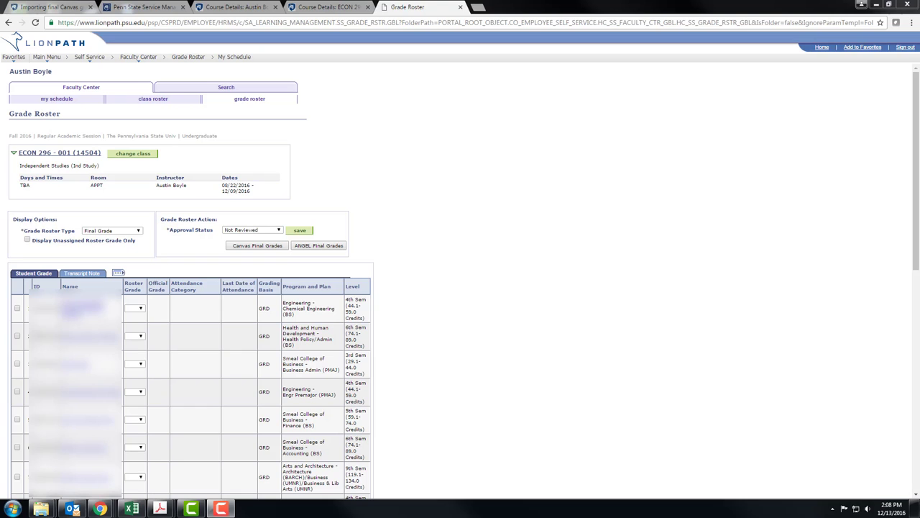
left_click(258, 246)
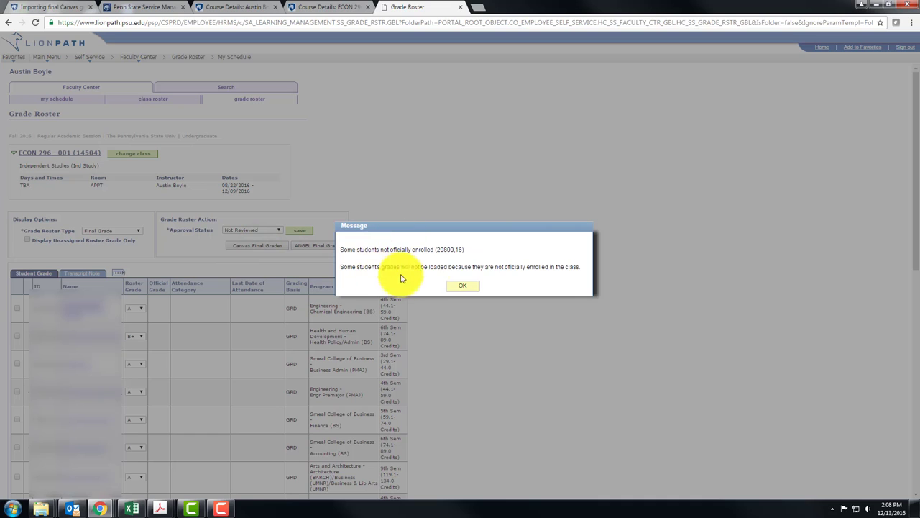
left_click(462, 287)
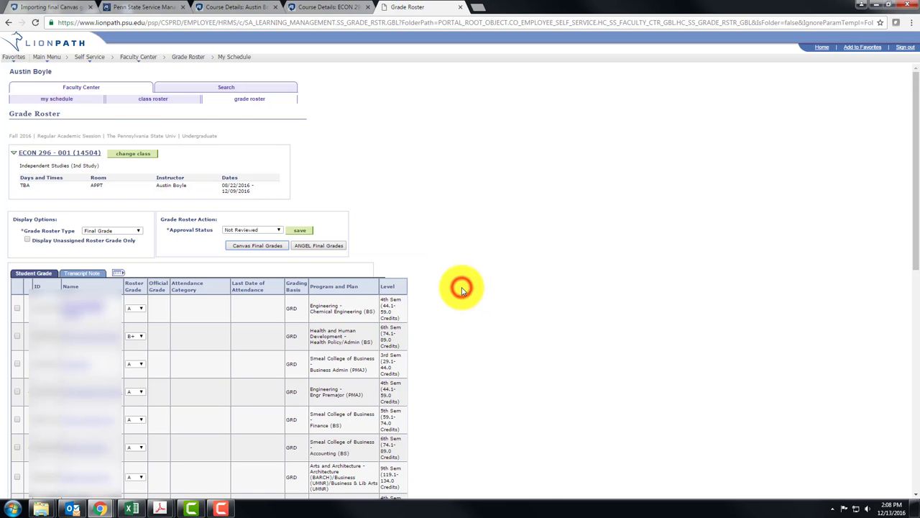
Change the second student's roster grade to A-, show all 24 students, and save.
left_click(141, 337)
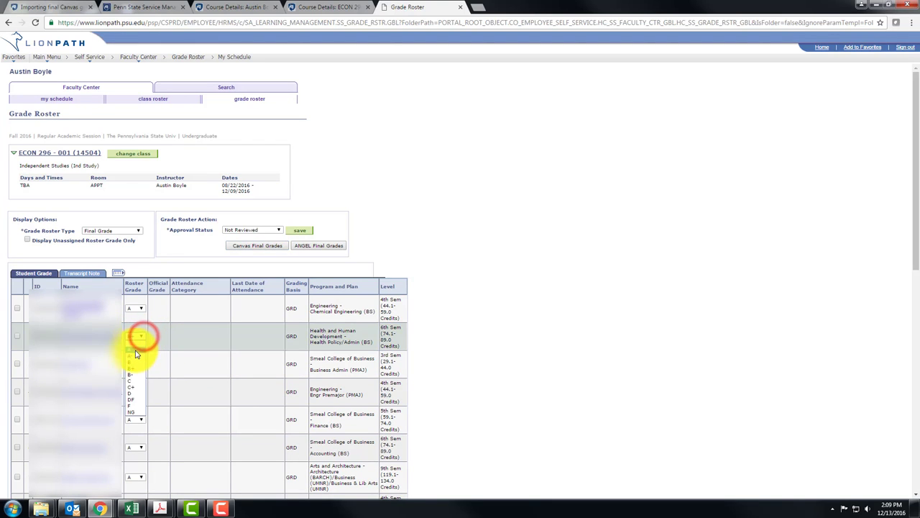
left_click(146, 357)
left_click(199, 399)
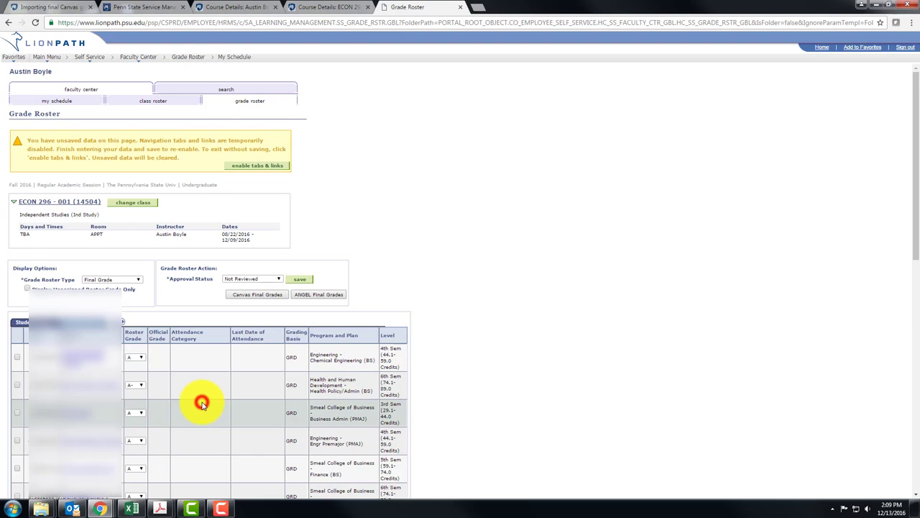
scroll(199, 399, "down", 7)
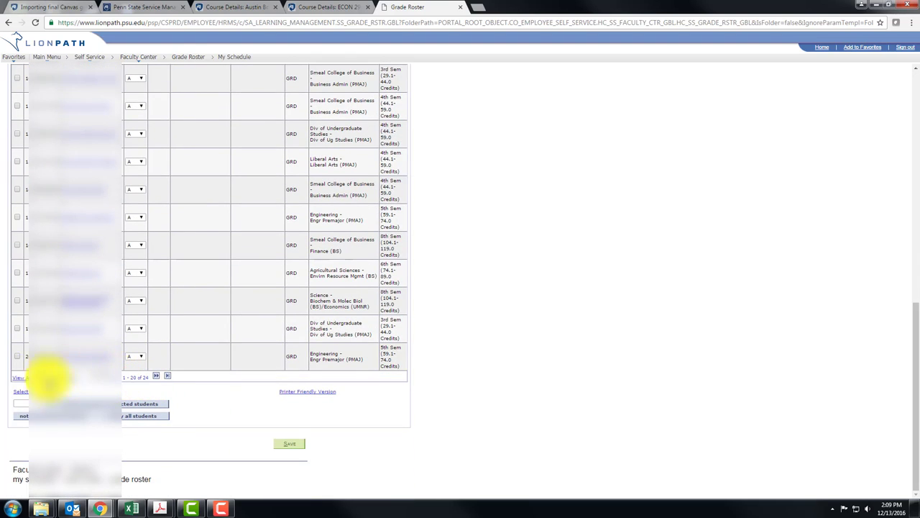
left_click(24, 382)
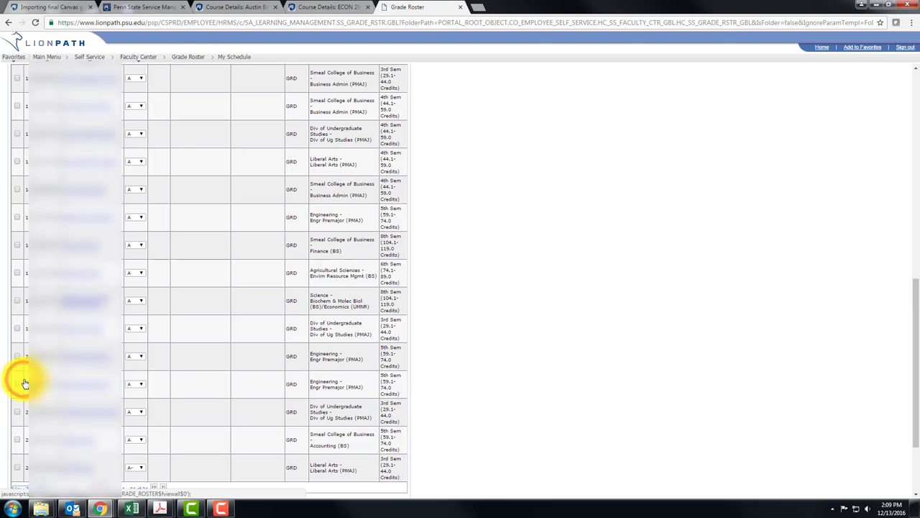
scroll(36, 377, "down", 3)
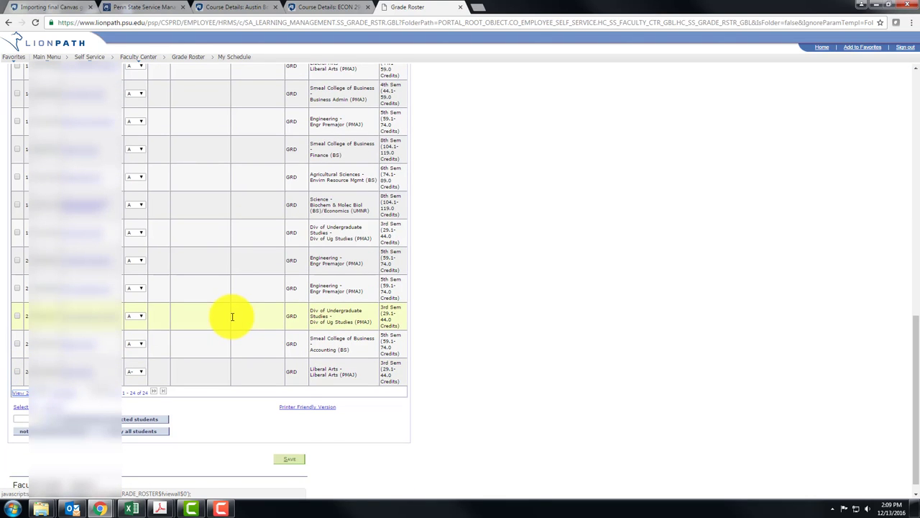
left_click(289, 460)
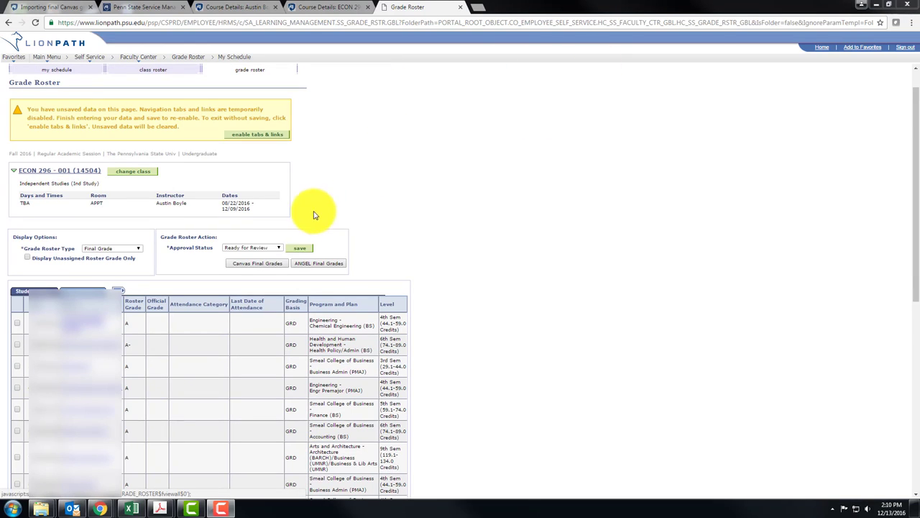
Set the roster's approval status to Ready for Review and save it.
left_click(260, 247)
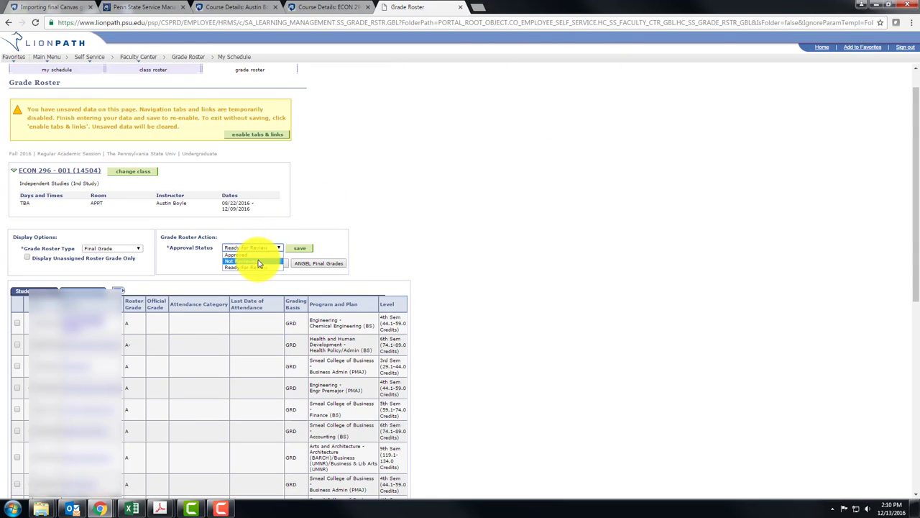
left_click(258, 260)
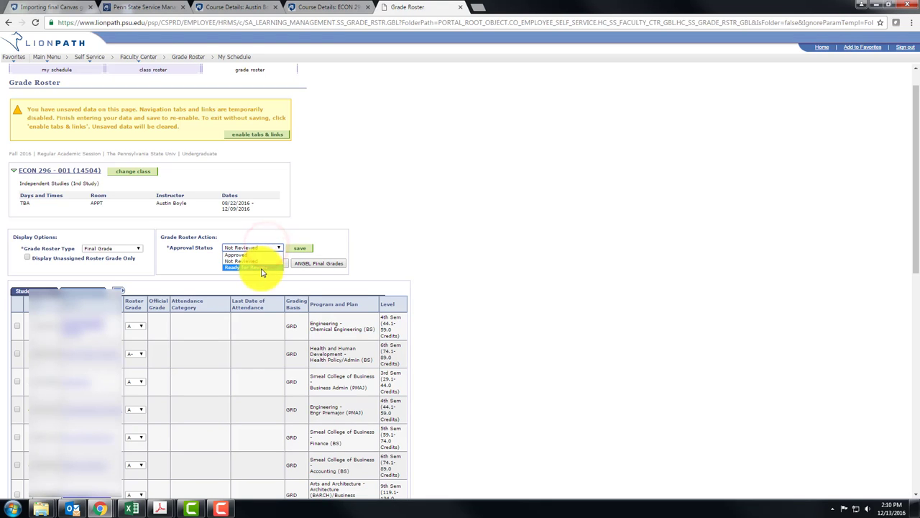
left_click(262, 270)
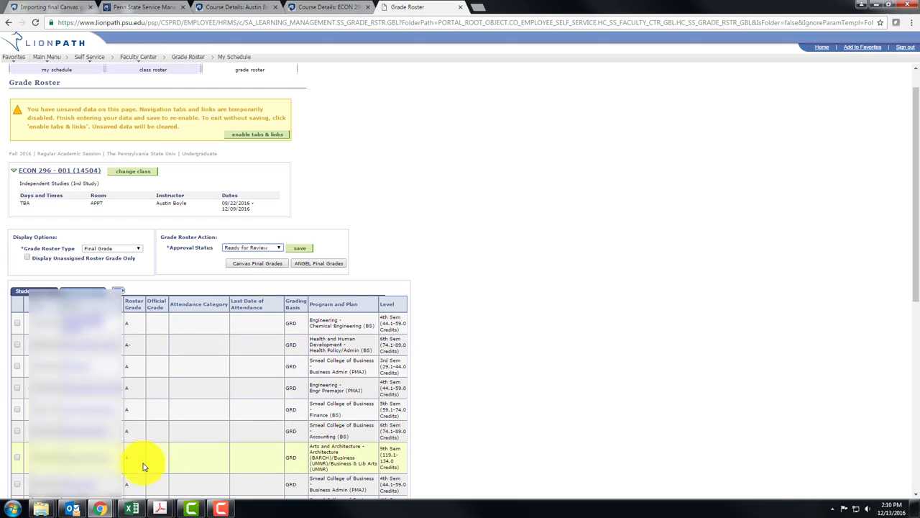
left_click(300, 249)
Change the roster's approval status to Approved and save the roster again.
left_click(269, 201)
left_click(260, 208)
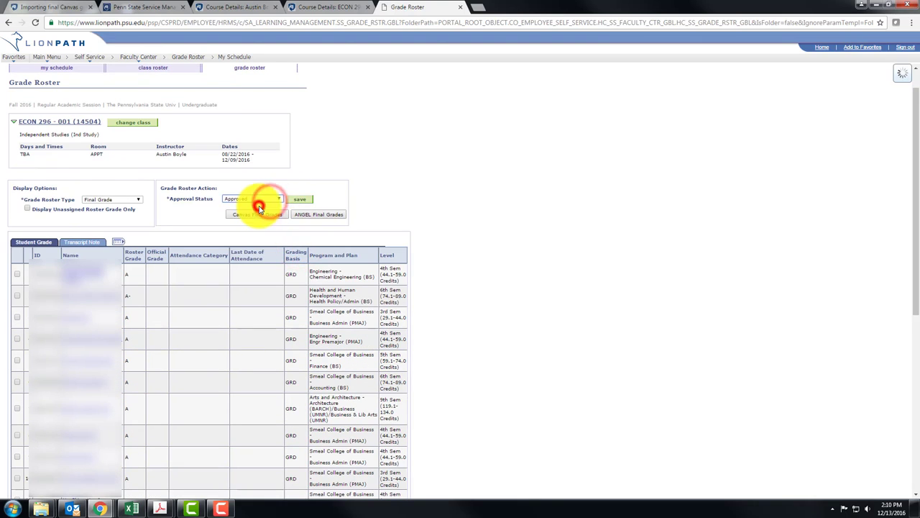
scroll(390, 246, "down", 10)
left_click(284, 444)
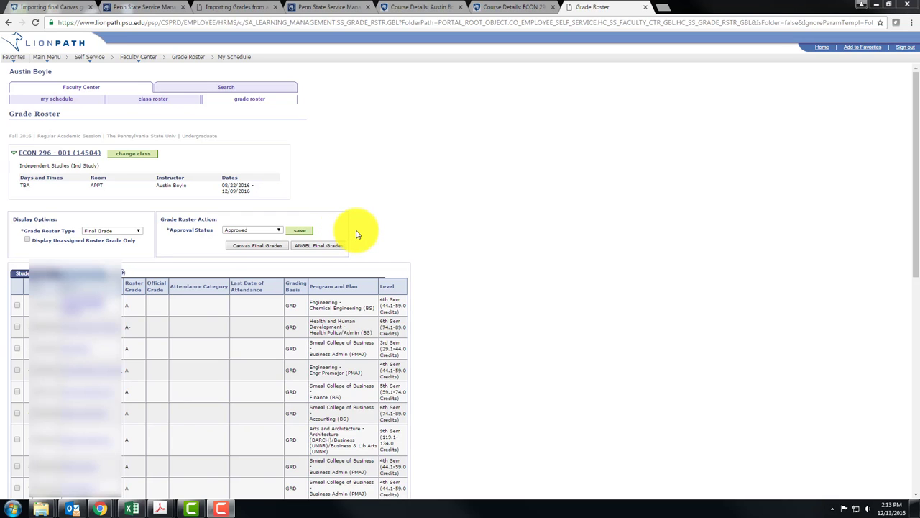
Go from the Canvas grade-import post via the knowledge article to the LionPATH grade-import tutorial.
left_click(30, 5)
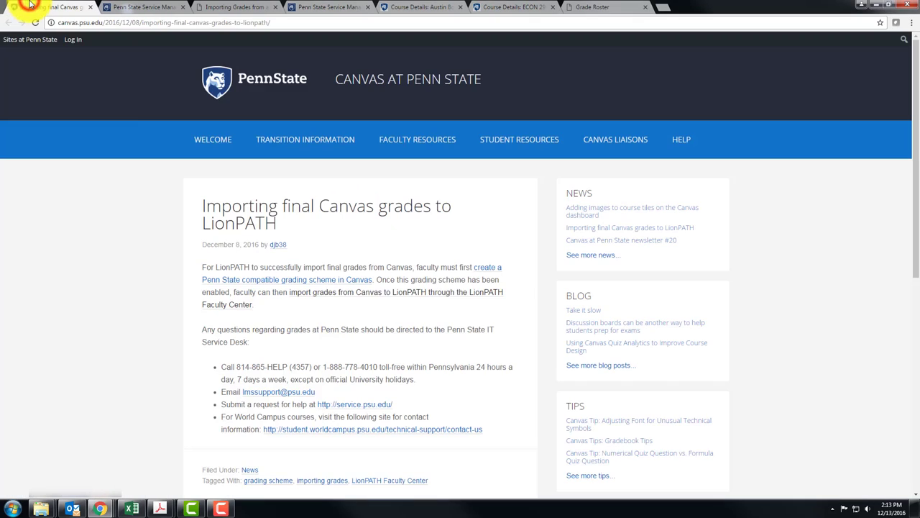
left_click(360, 295)
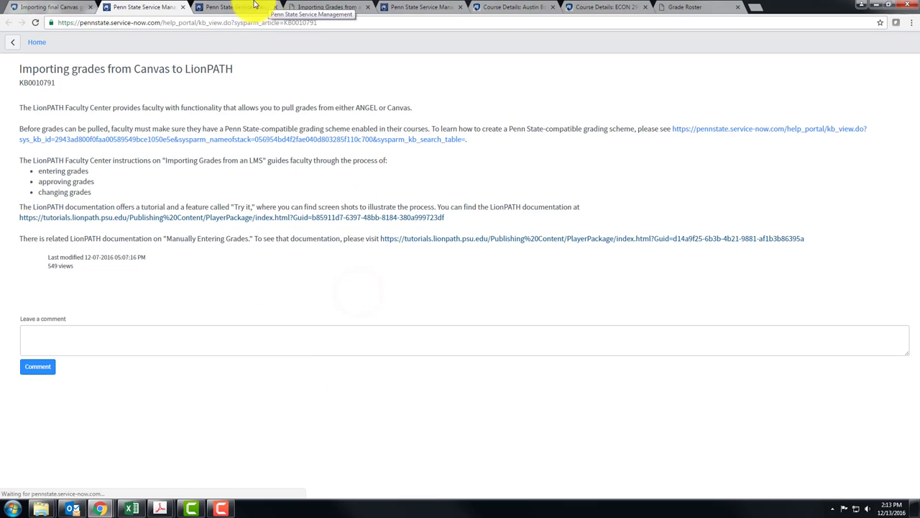
left_click(130, 218)
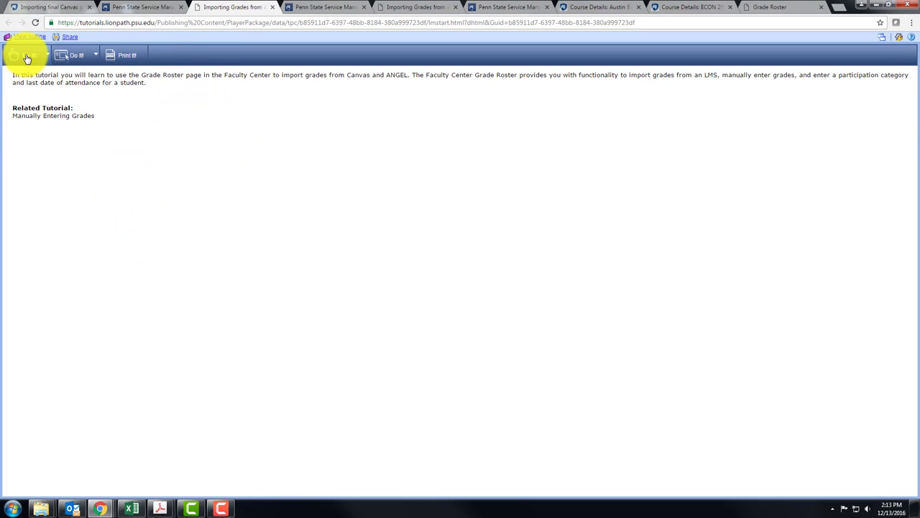
Run the Try It! simulation through the grade roster, attendance category and saving steps to its summary.
left_click(27, 57)
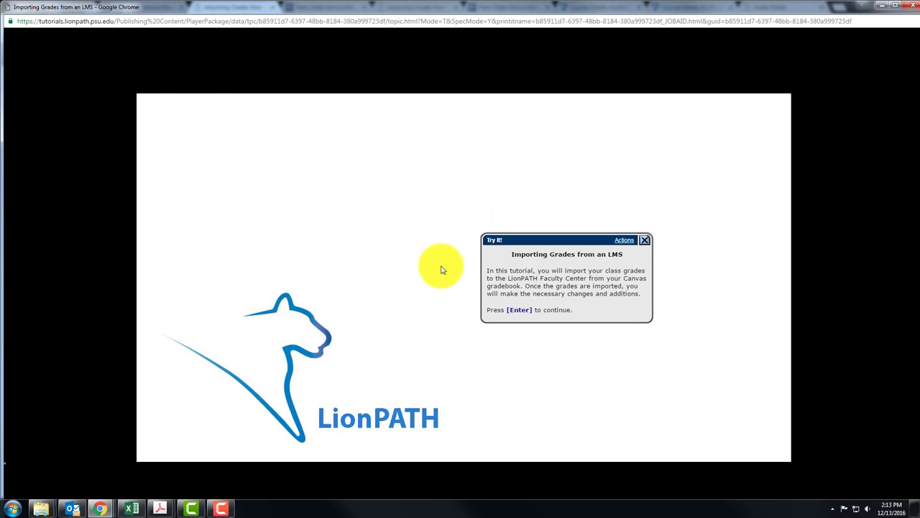
key("Return")
key("Return")
key("Return")
key("Return")
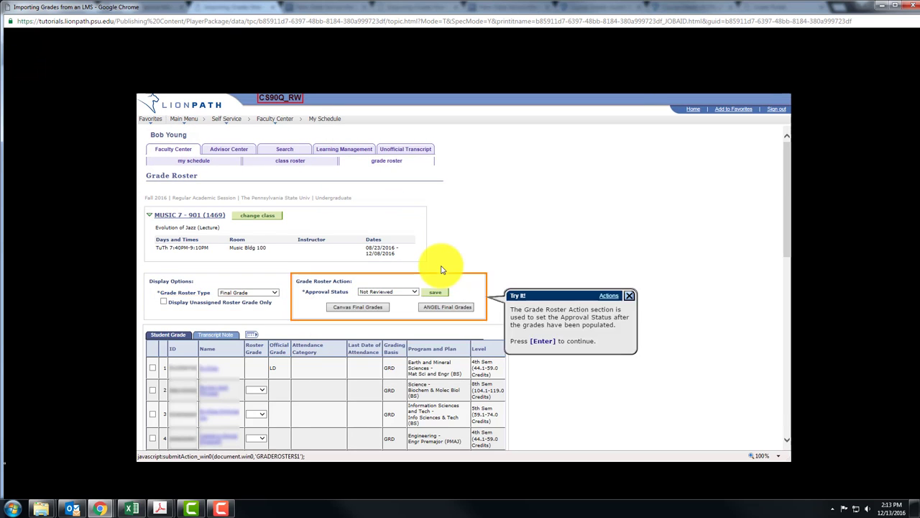
key("Return")
key("Return")
key("Return")
key("Return")
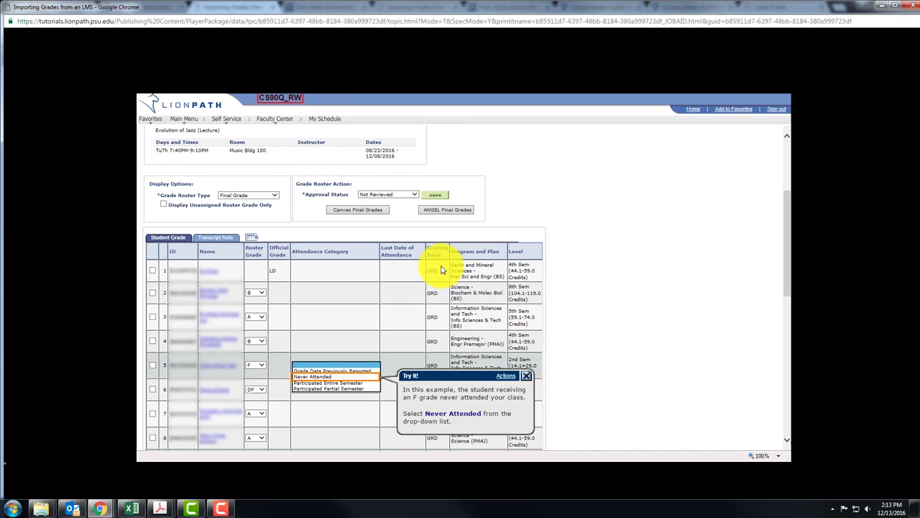
key("Return")
key("Return")
key("Return")
key("Return")
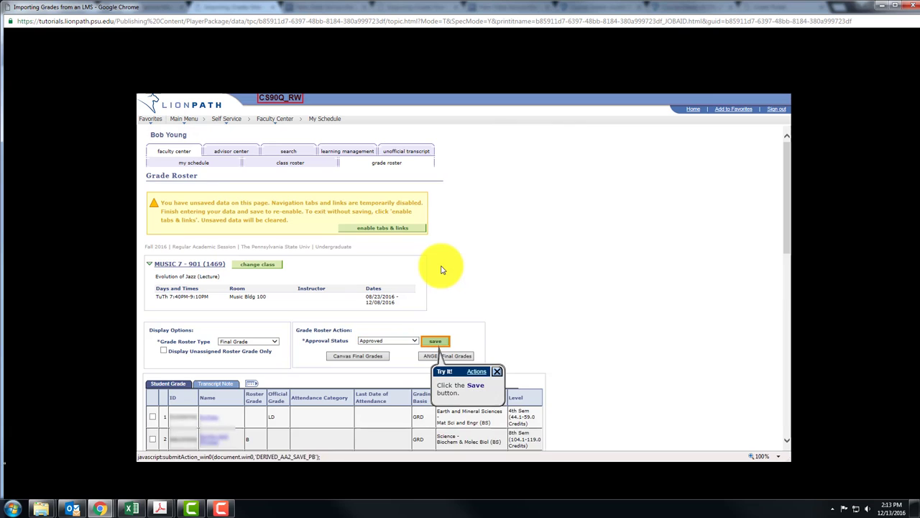
key("Return")
key("Return")
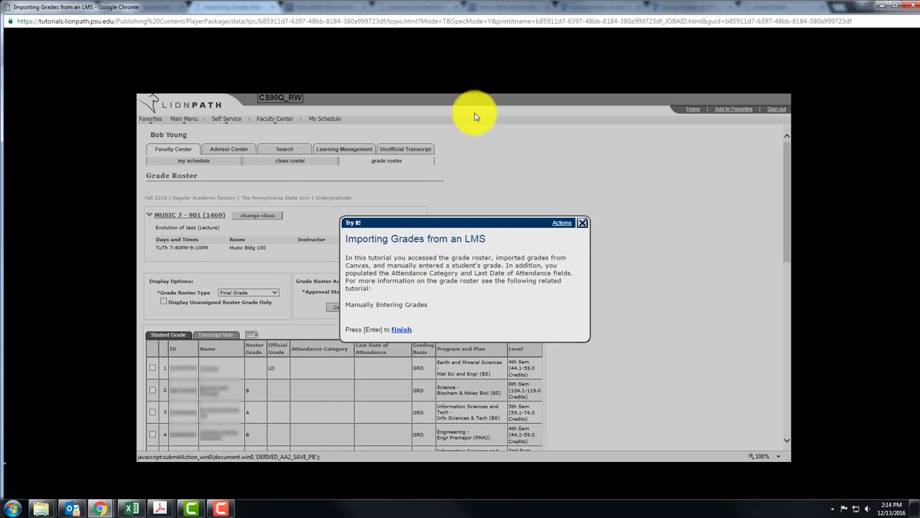